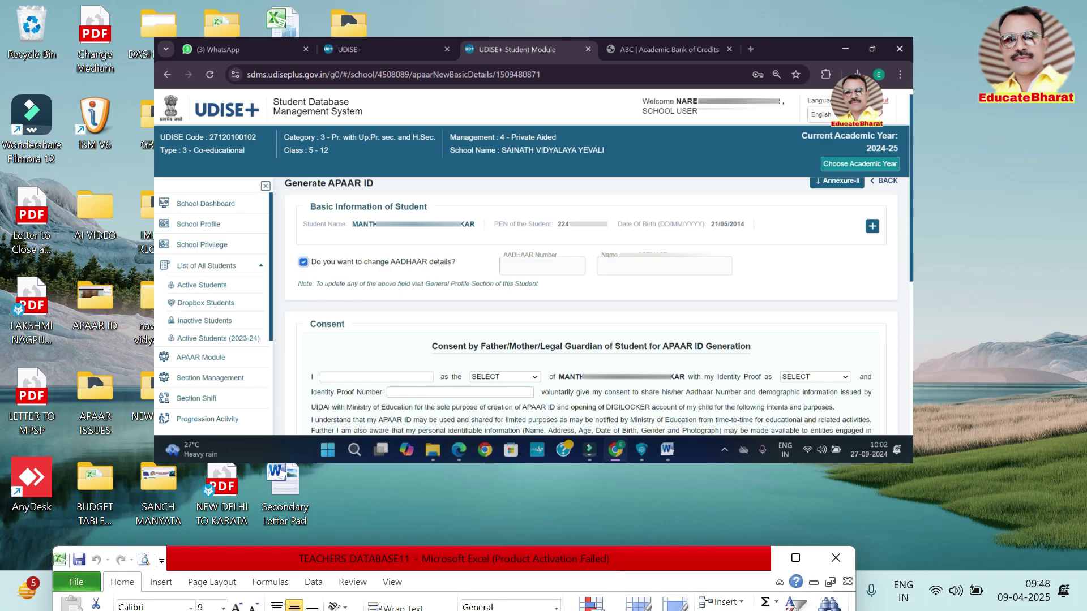
Search the web for MAHASSCBOARD and open the Maharashtra state board website mahahsscboard.in
drag(592, 553, 130, 532)
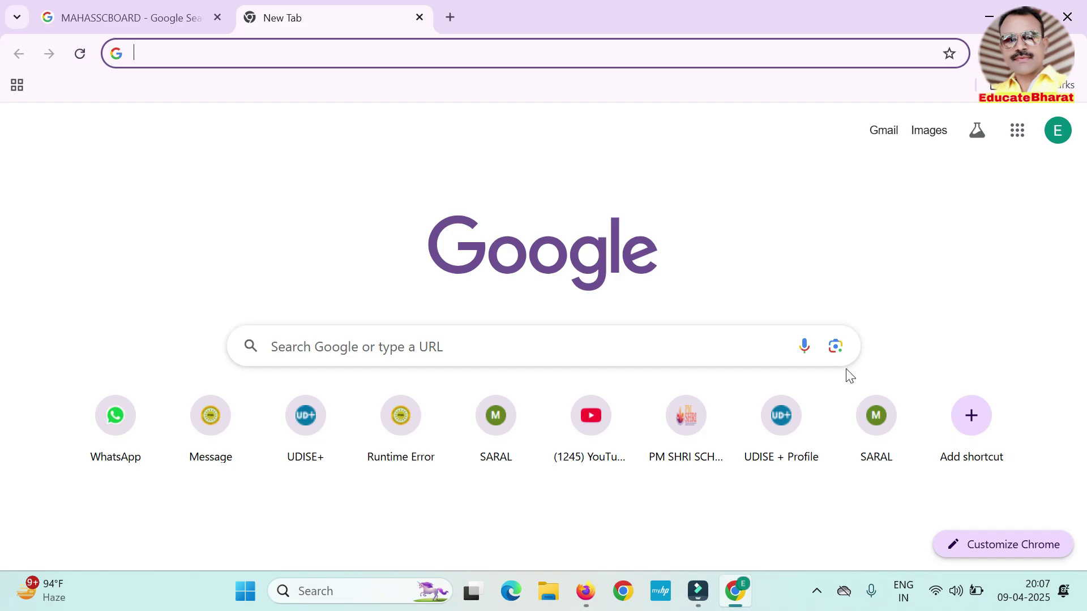
text(MAH)
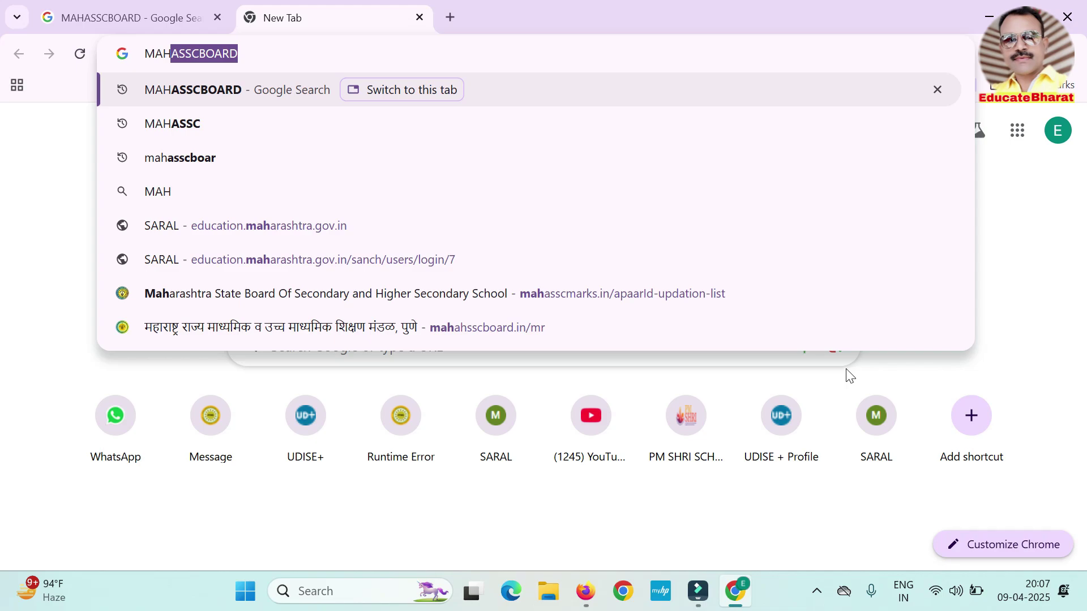
key(Return)
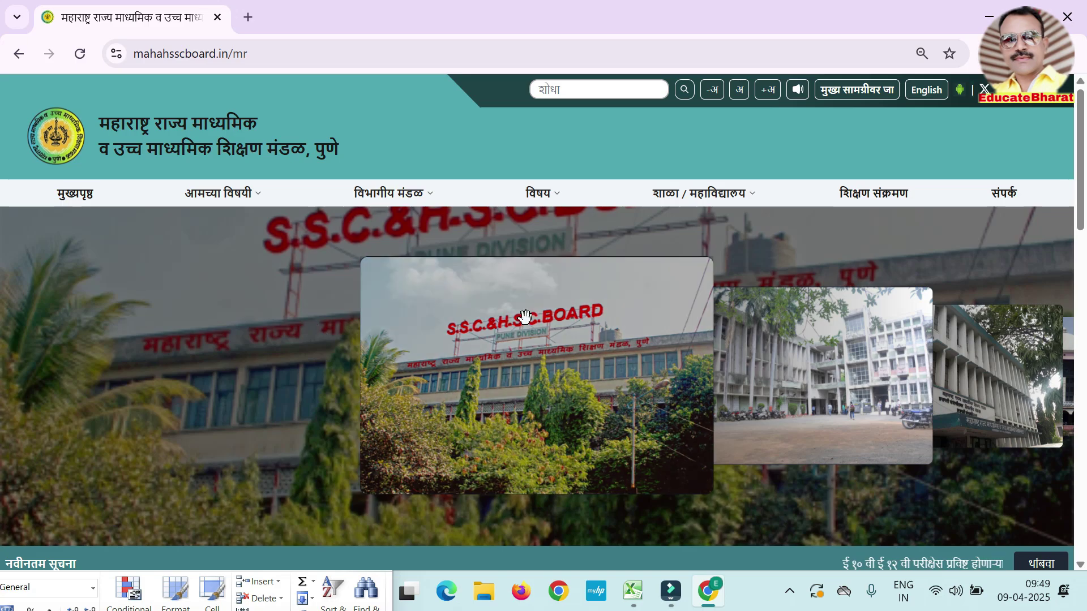
Open the full list of notices from the latest notices section of the board's home page
scroll(525, 317, down, 6)
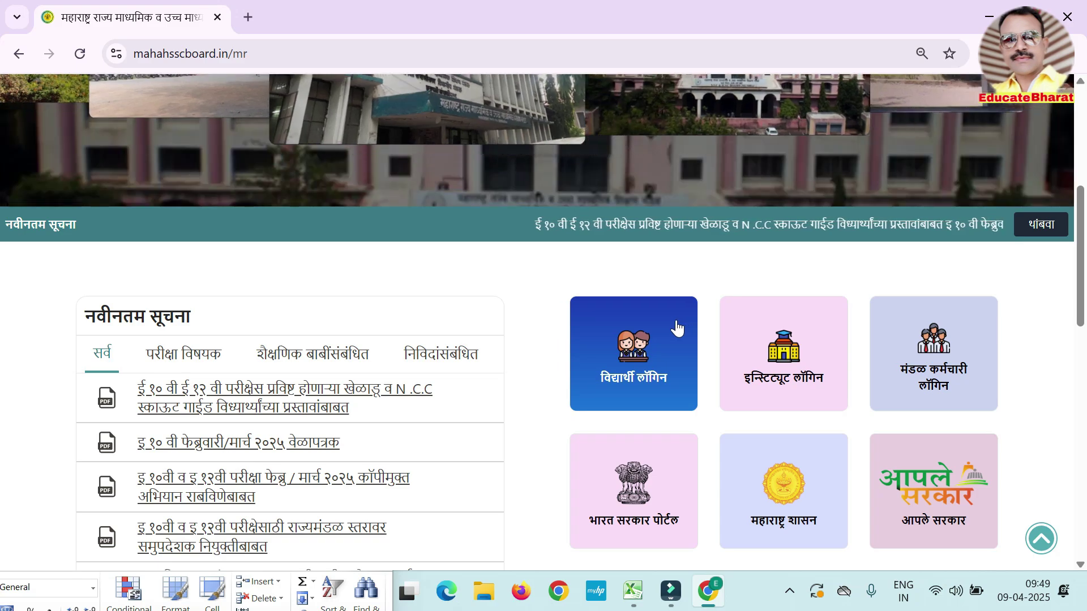
scroll(368, 360, down, 4)
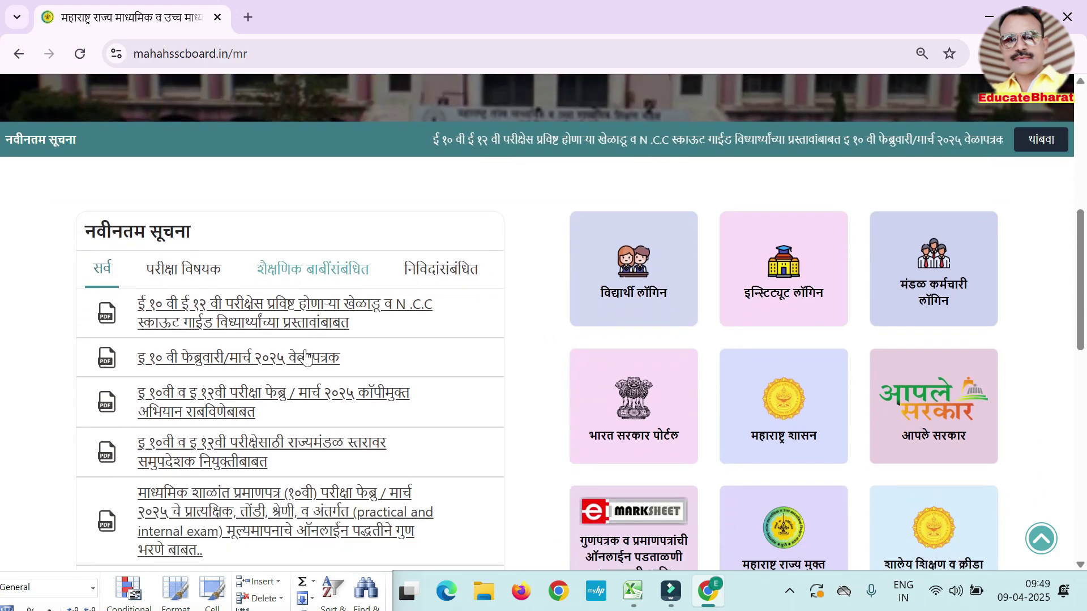
scroll(306, 357, down, 6)
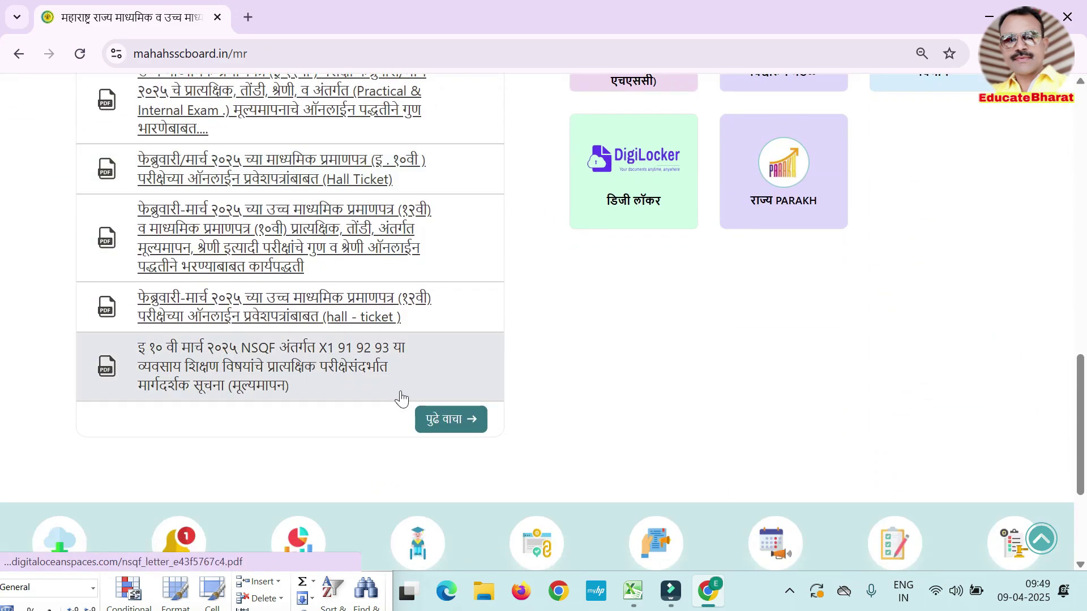
click(439, 419)
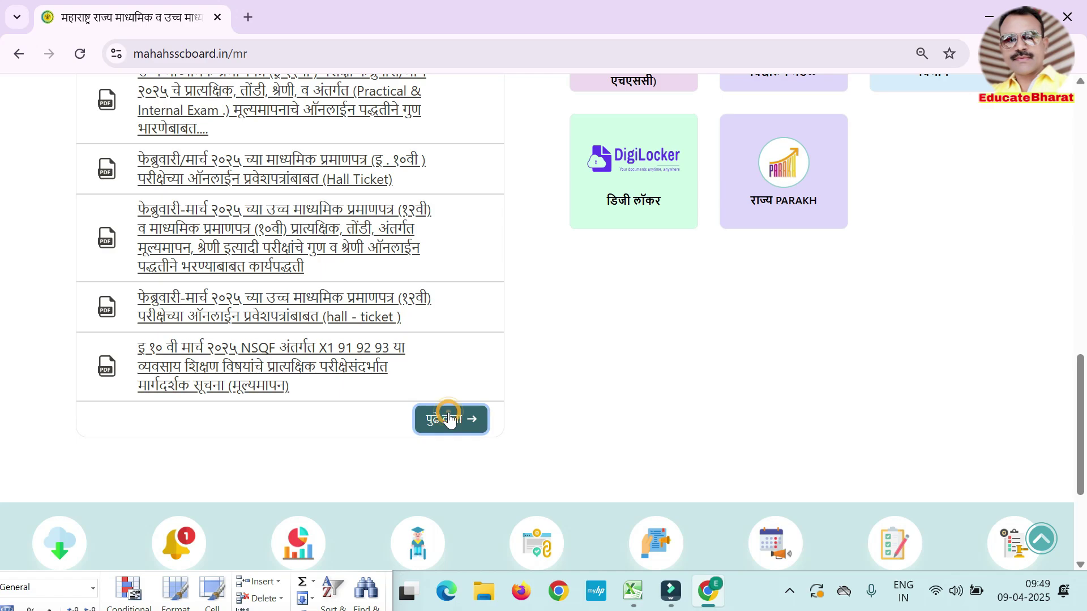
scroll(397, 357, down, 1)
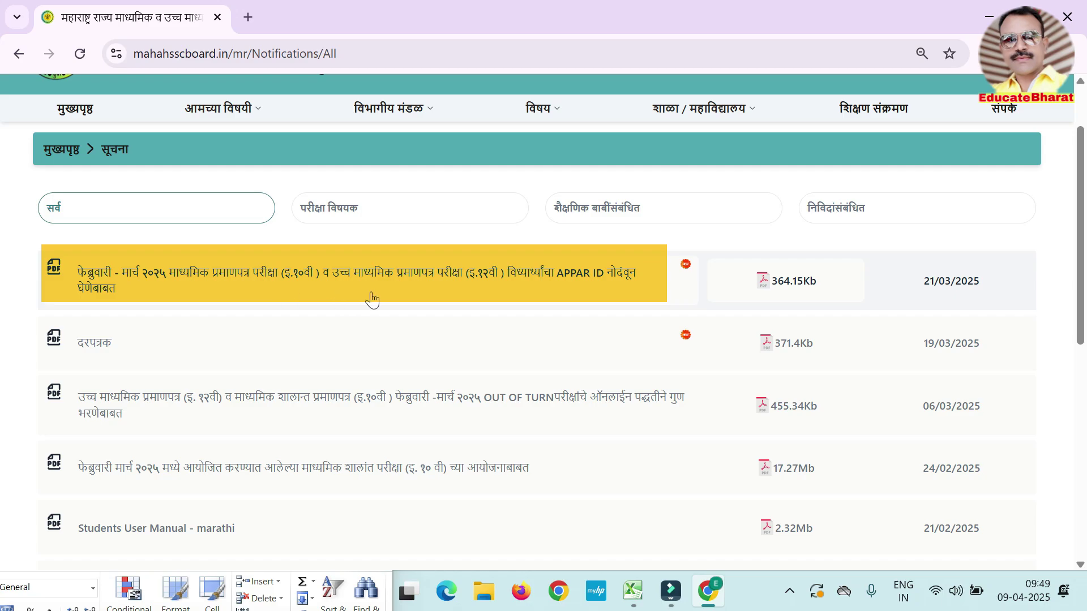
Open the PDF of the 21/03/2025 notice on registering students' APAAR IDs and read the letter through
click(796, 281)
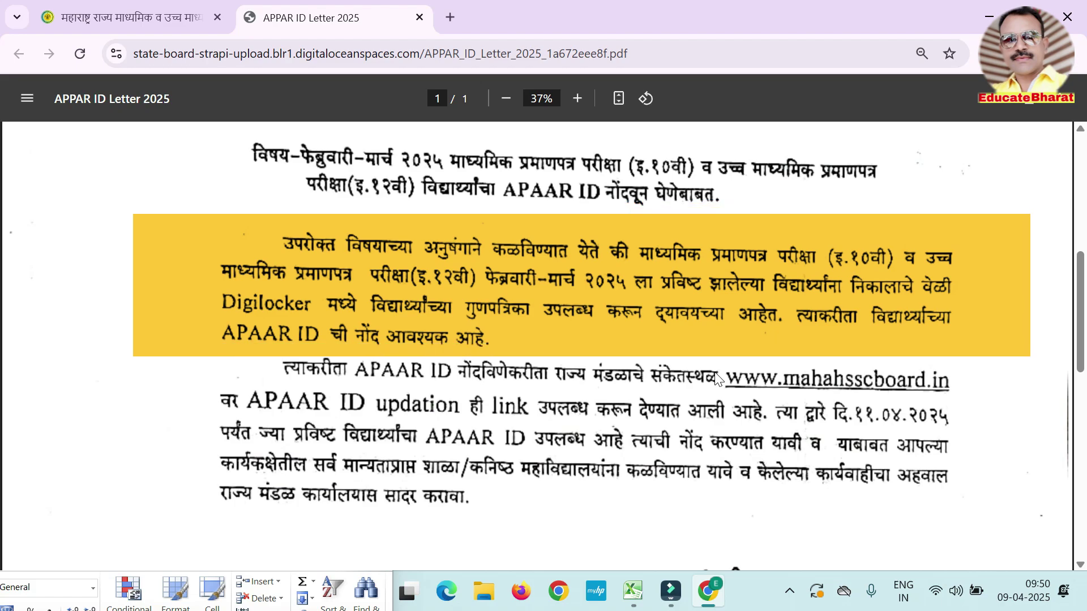
scroll(716, 378, down, 5)
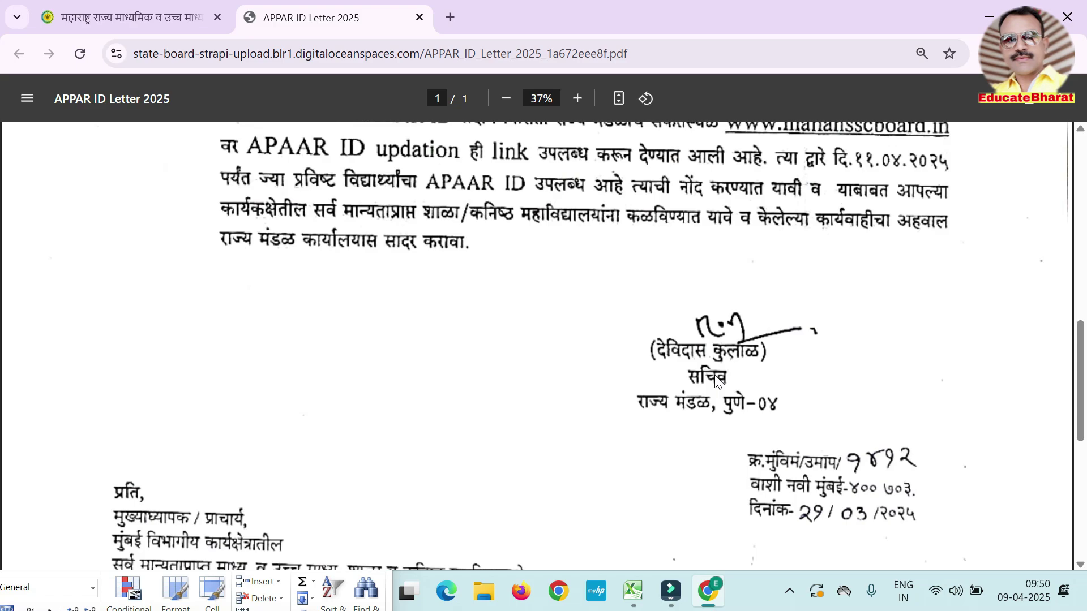
scroll(630, 389, up, 2)
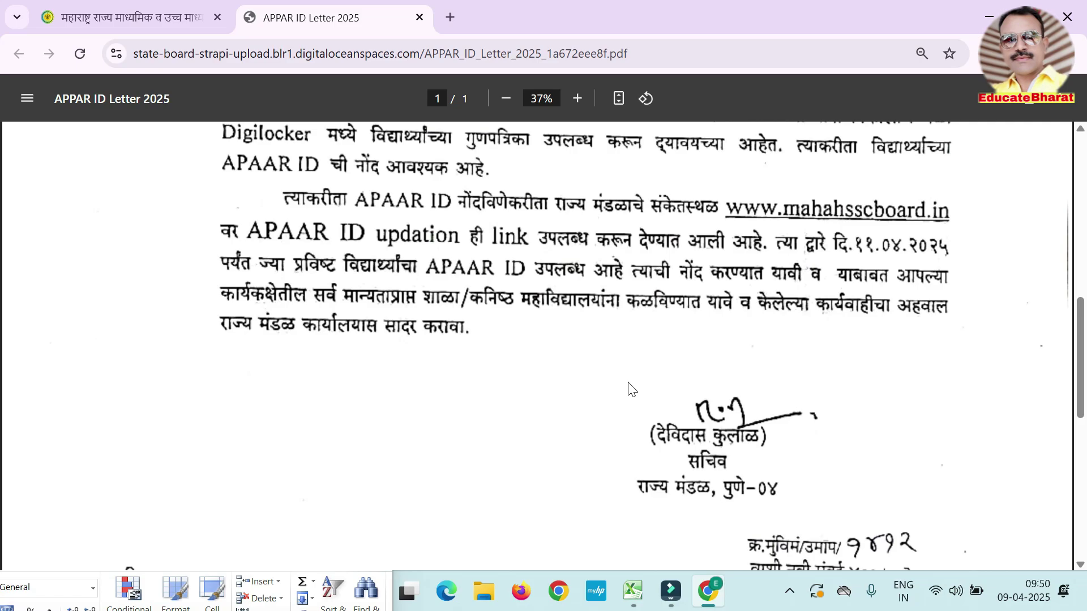
scroll(630, 390, up, 5)
scroll(630, 389, down, 1)
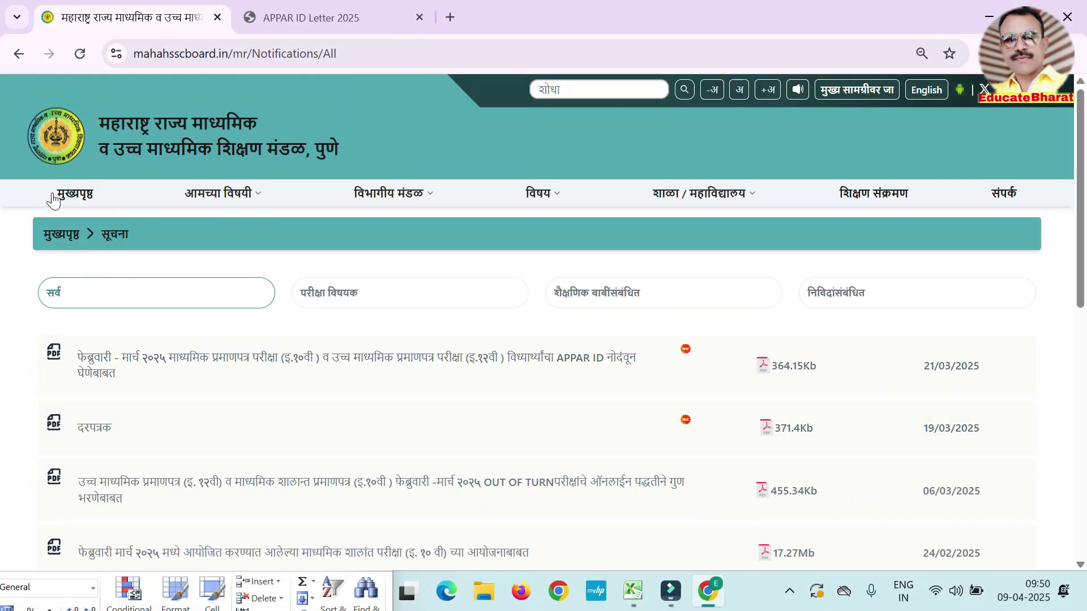
Return to the board's home page and open the SSC exam application sign-in from the institute login section
click(54, 195)
scroll(906, 294, down, 5)
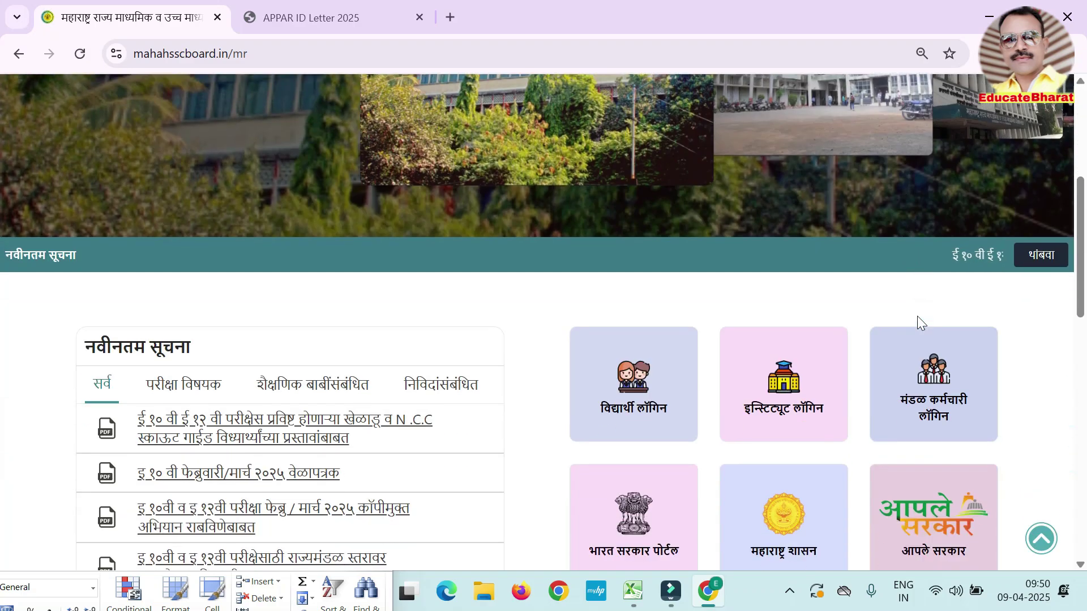
scroll(917, 316, down, 2)
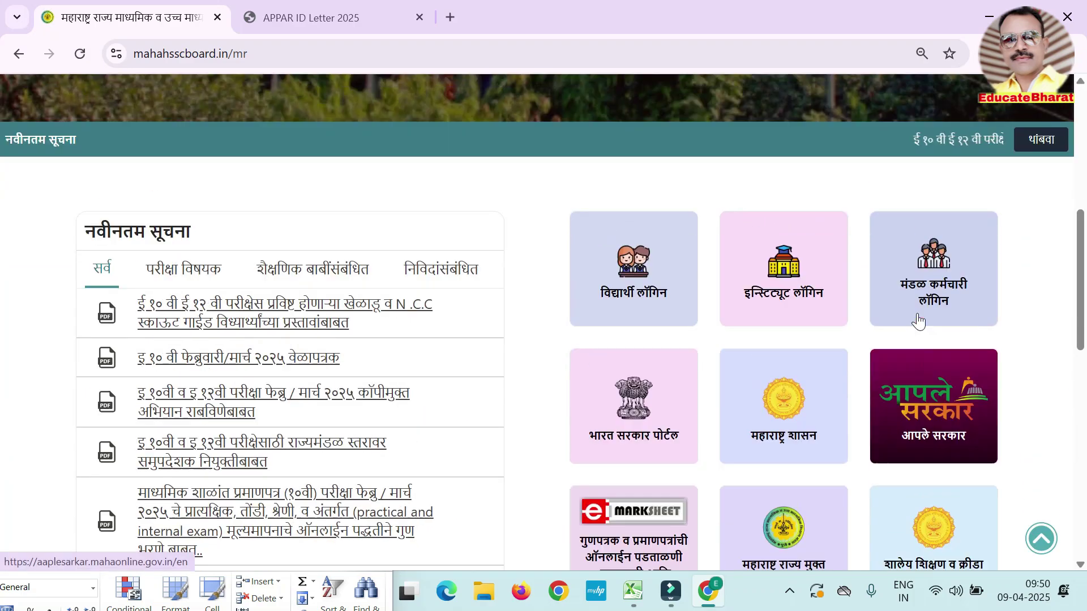
click(793, 277)
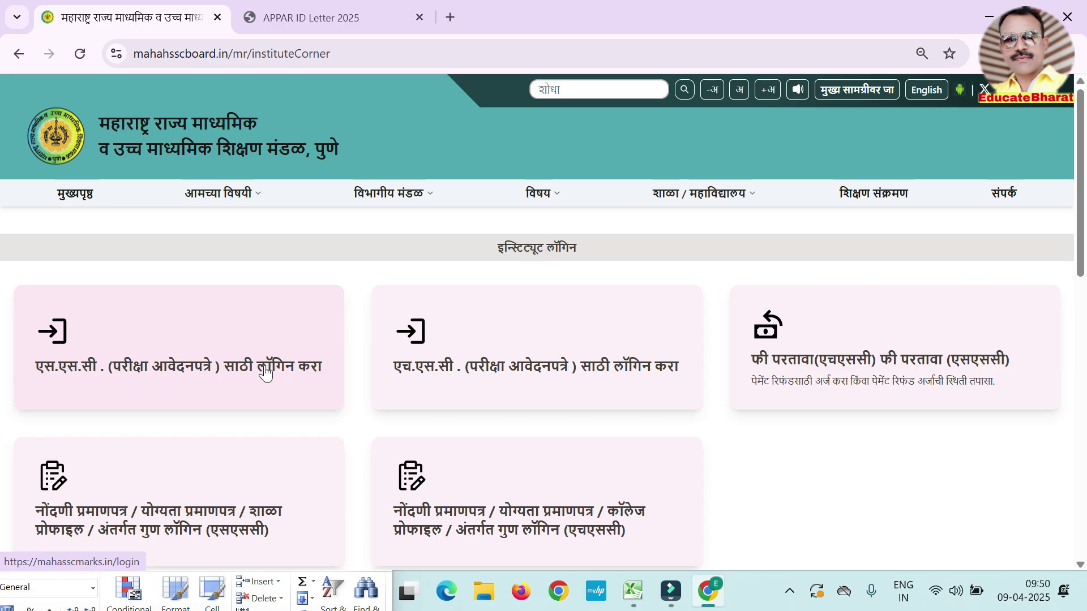
click(231, 367)
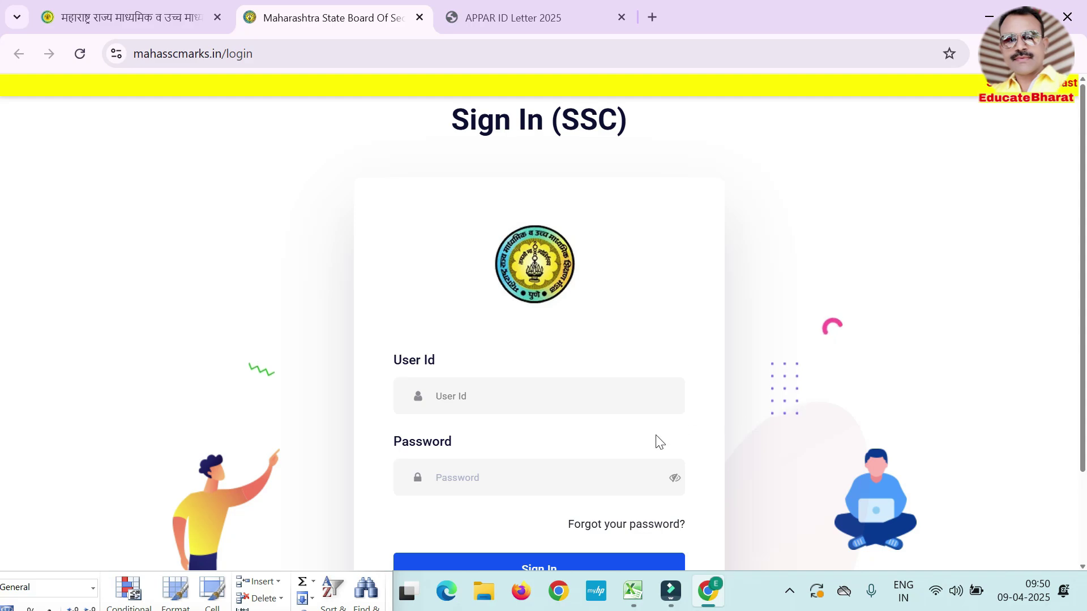
Sign in to the SSC portal with the school's user ID and account password
mouse_move(642, 596)
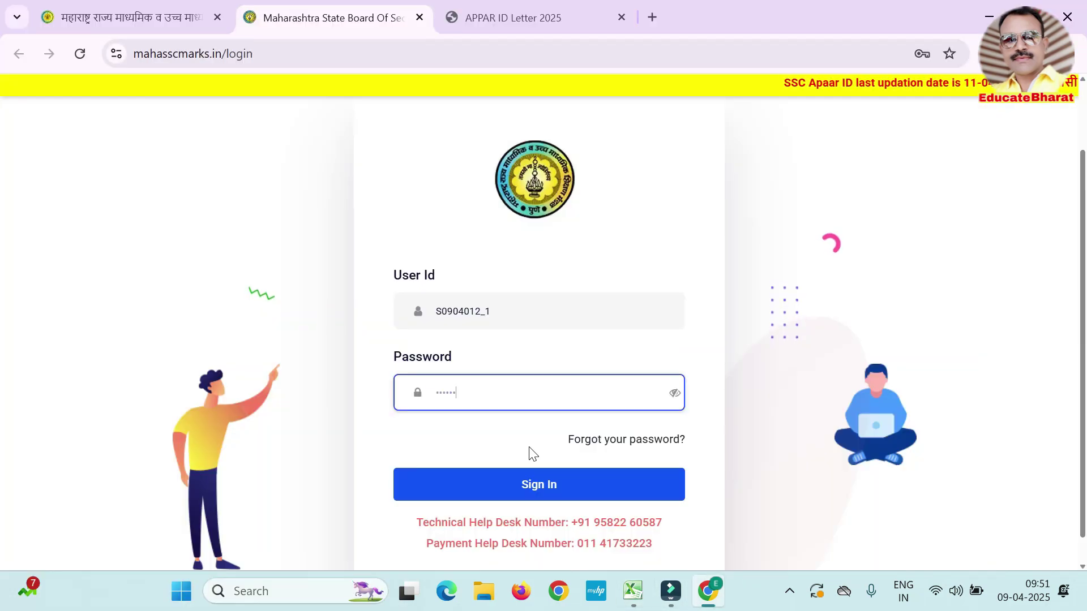
click(550, 488)
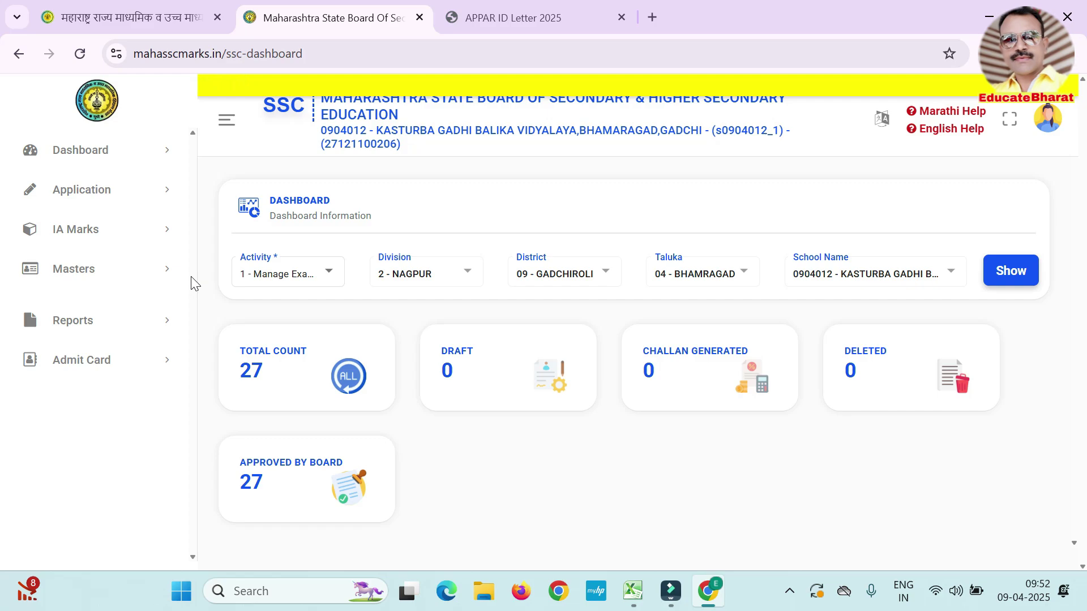
Open the Apaar Id Updation list among the Application functions
click(165, 190)
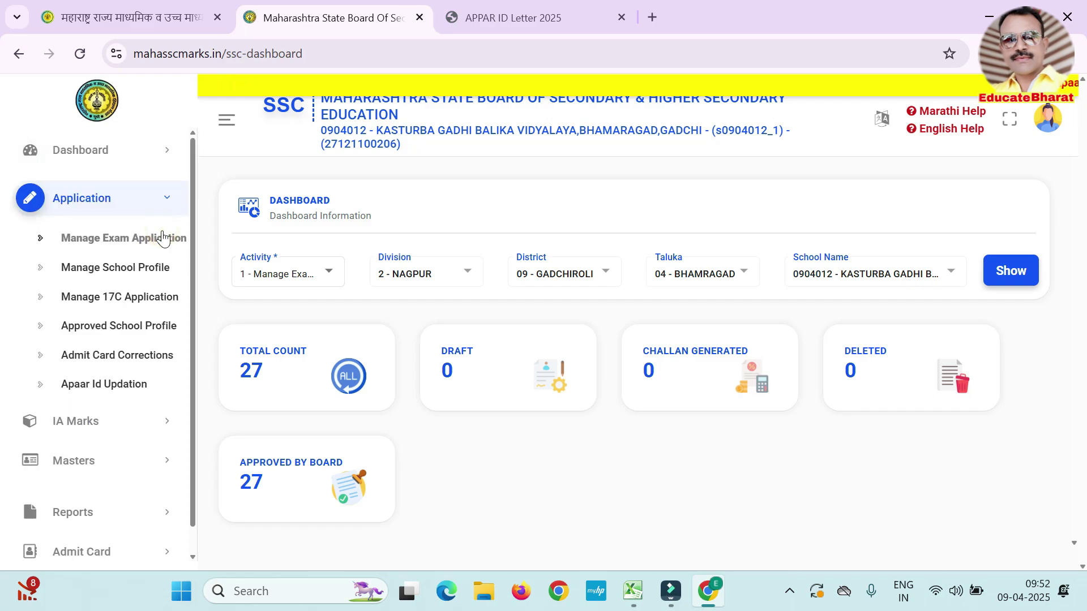
click(161, 238)
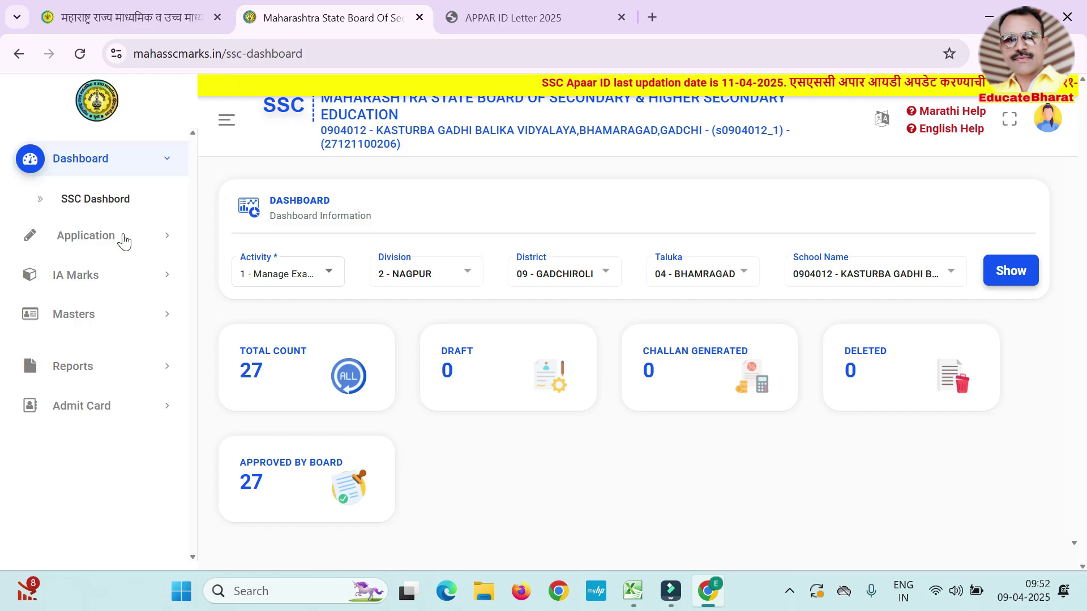
click(124, 241)
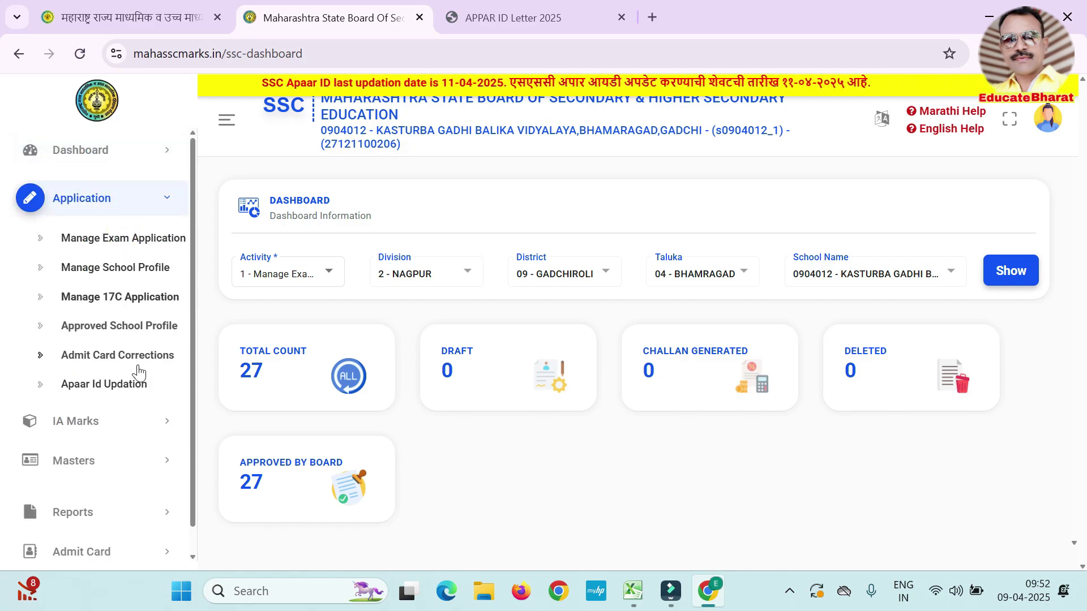
click(124, 391)
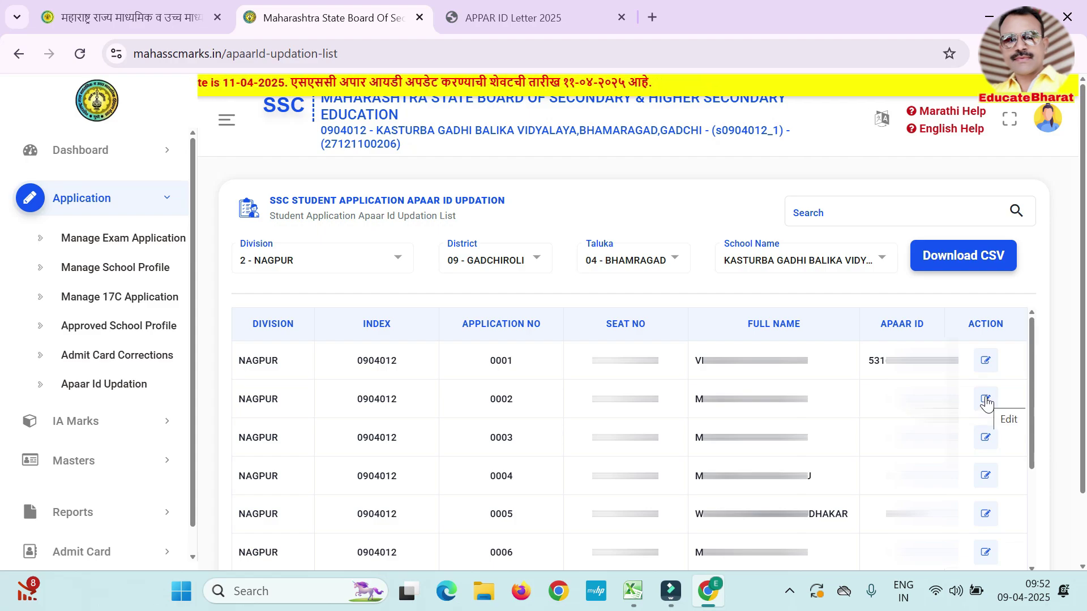
Open the UDISE+ website udiseplus.gov.in in a new browser tab
click(651, 16)
text(UDiseplus.gov.in)
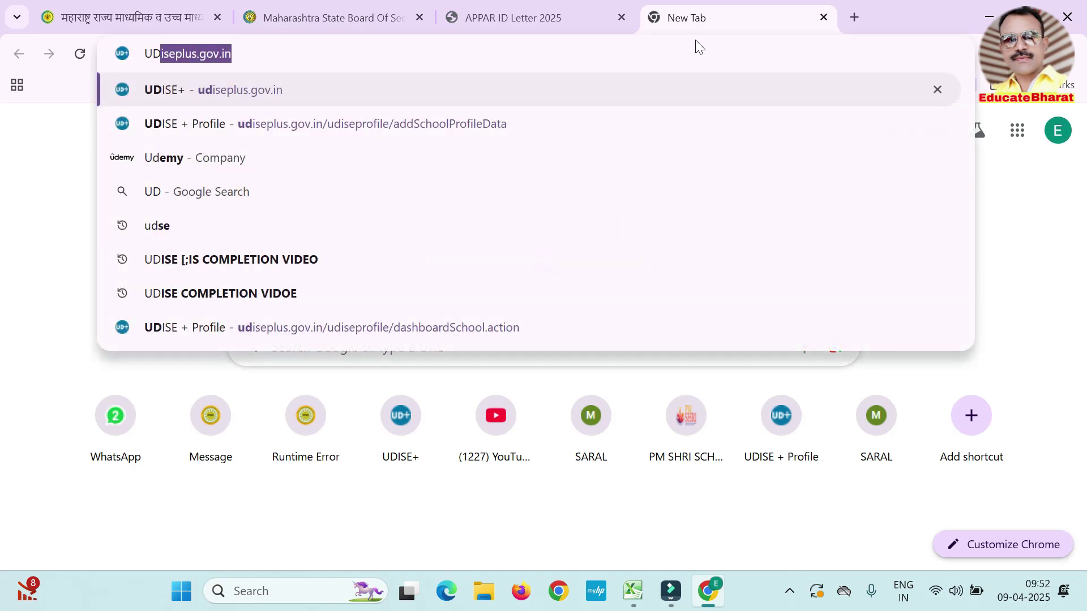
key(Return)
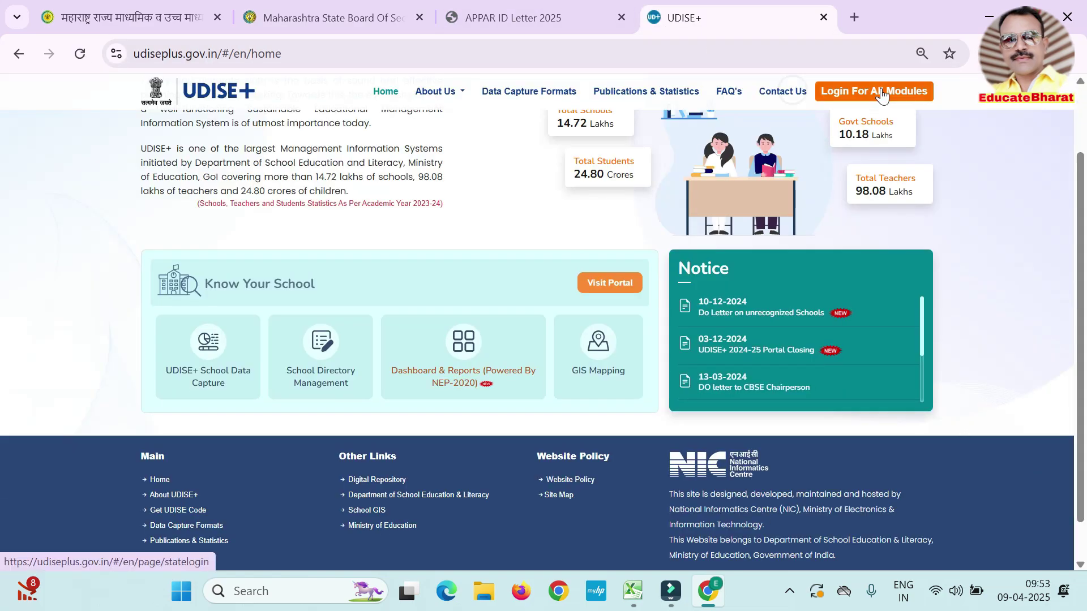
Choose Maharashtra as the state for login and open the Students Module login page
click(875, 90)
click(554, 252)
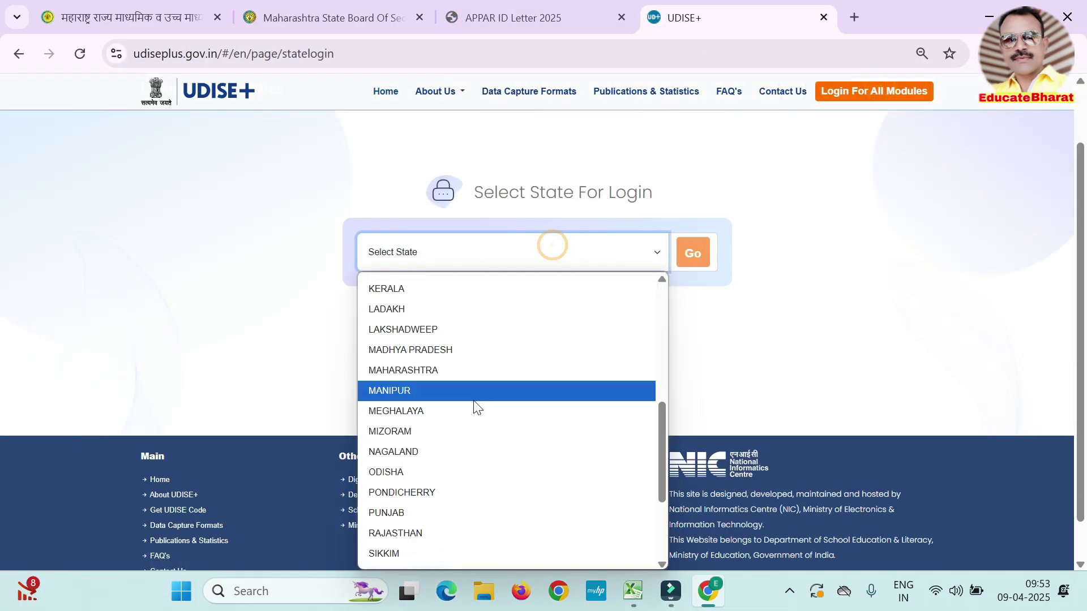
click(478, 369)
click(715, 247)
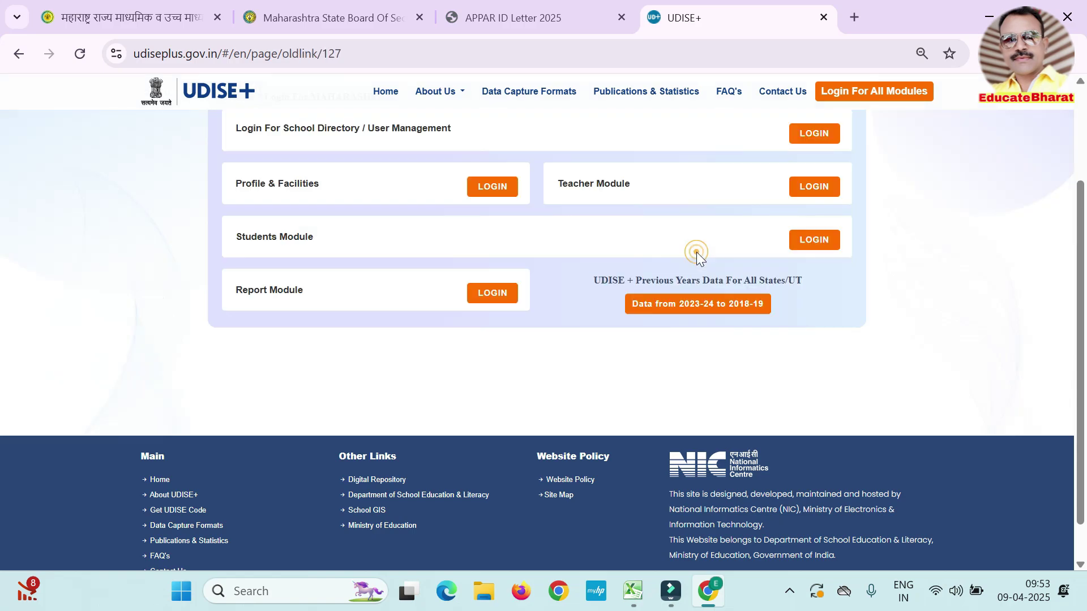
click(823, 227)
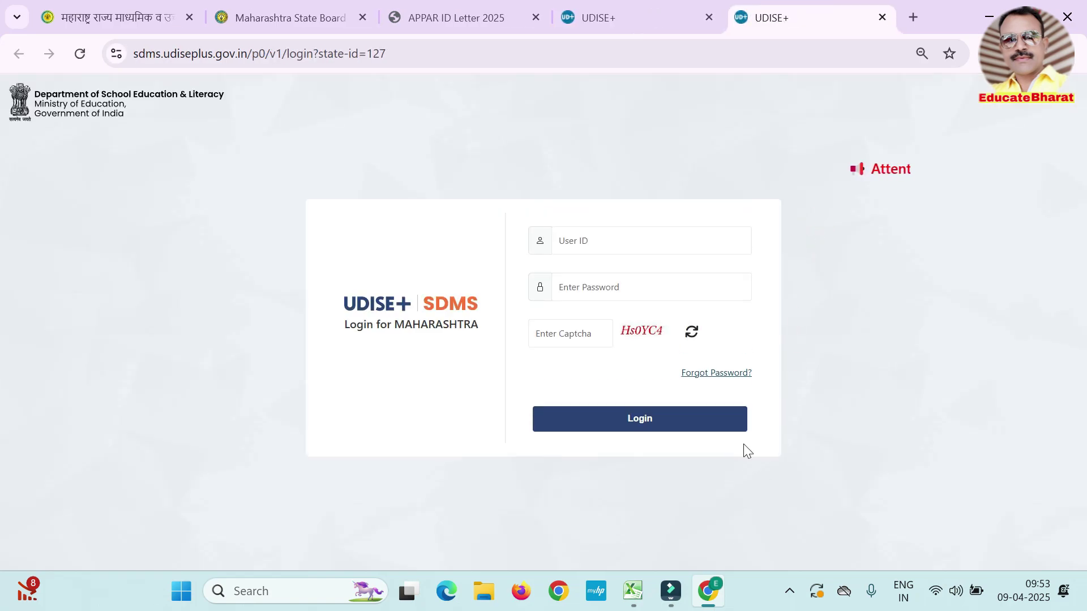
Log in with the user ID, password and captcha, and enter the 2024-25 academic year, dismissing the school information
click(634, 589)
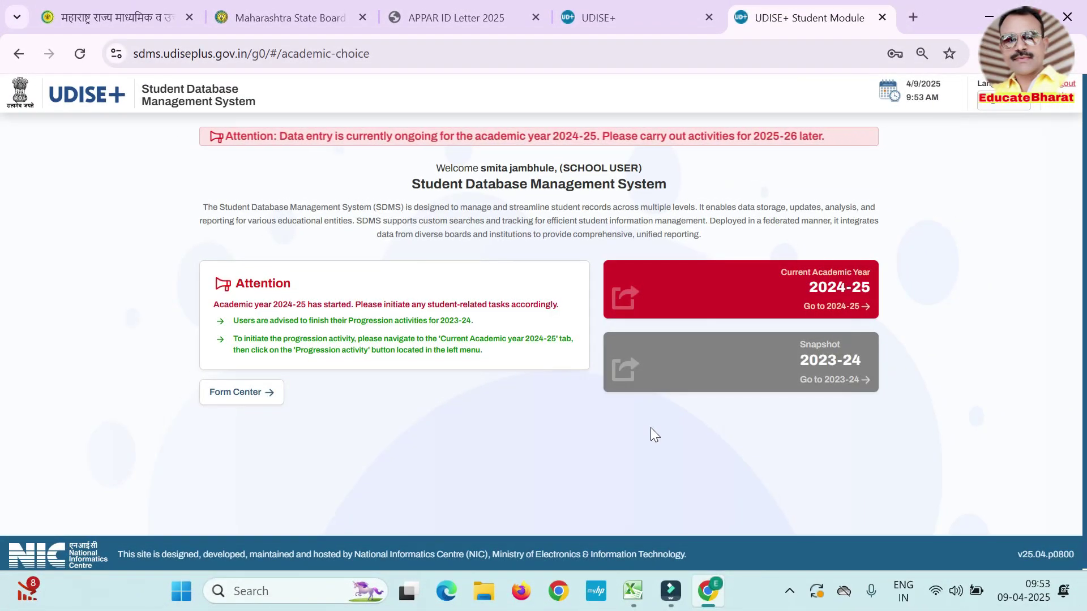
click(803, 293)
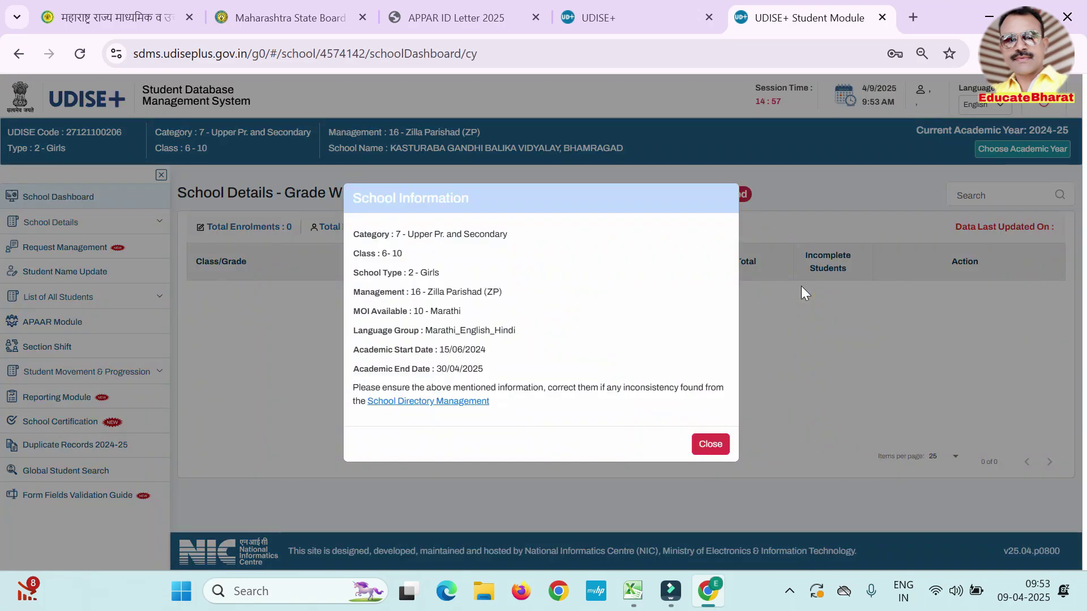
click(700, 443)
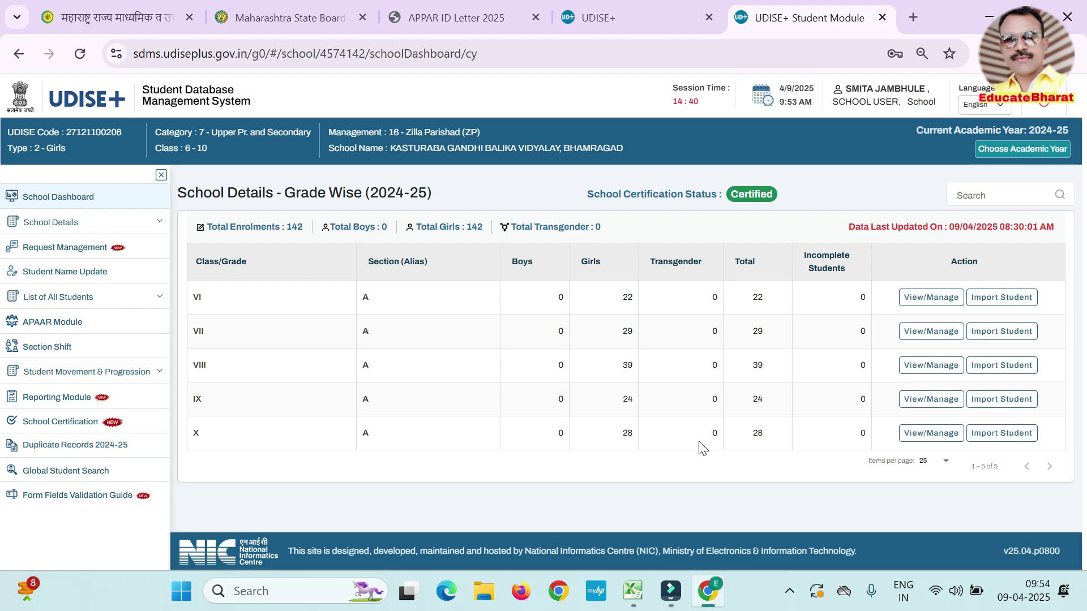
List the class X students of all sections in the APAAR Module
click(66, 322)
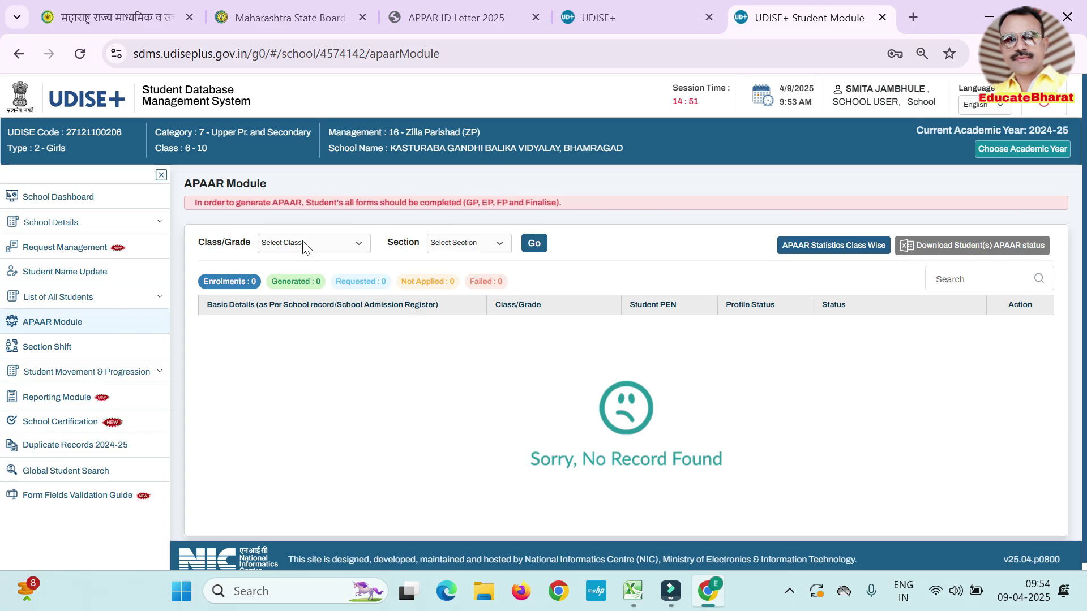
click(303, 243)
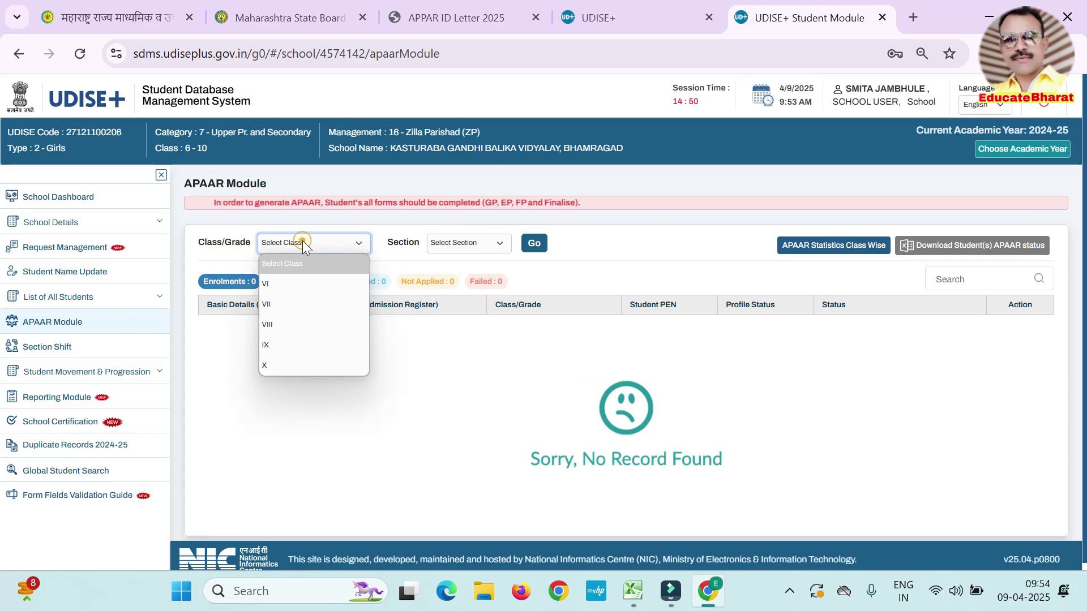
click(287, 366)
click(539, 248)
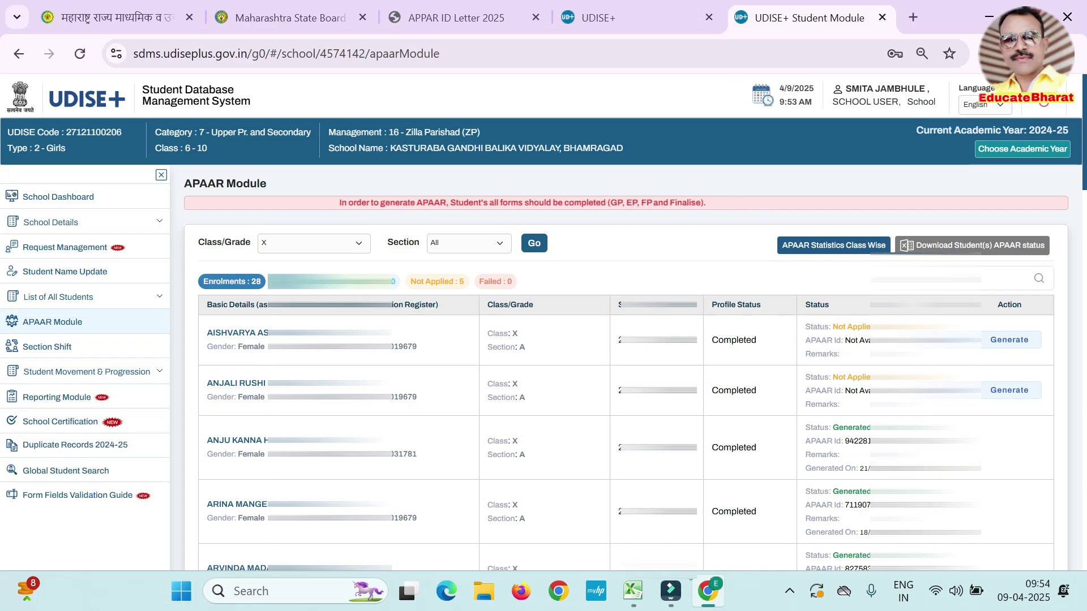
Check the board's APAAR ID updation list against the UDISE+ class X student list
click(448, 18)
click(300, 18)
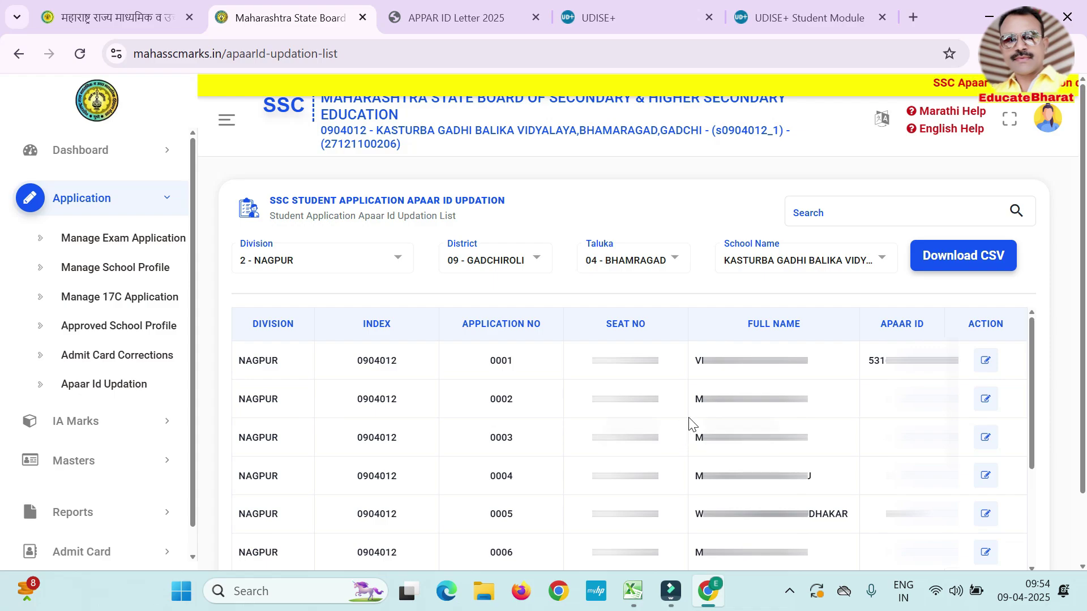
click(820, 15)
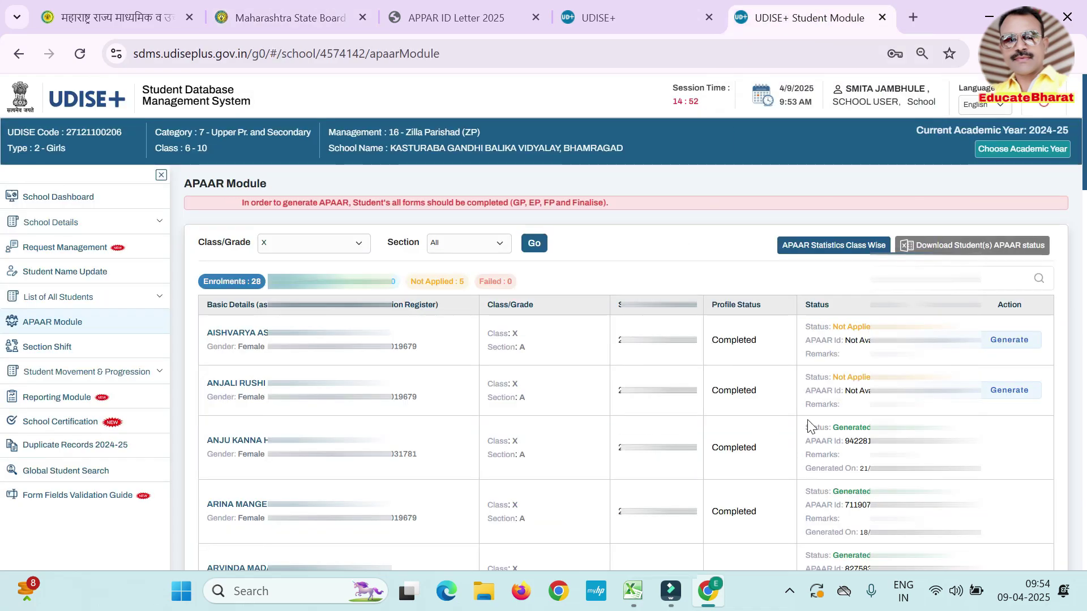
Copy the second listed SSC student's APAAR ID from the UDISE+ class X list and update that student's board application with it
scroll(629, 368, down, 15)
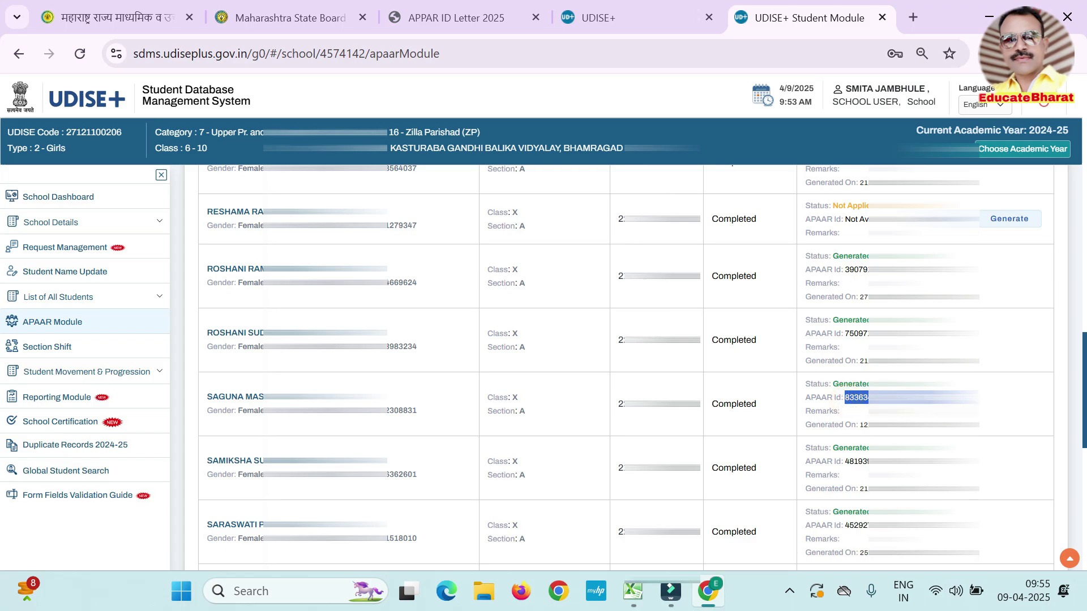
click(281, 17)
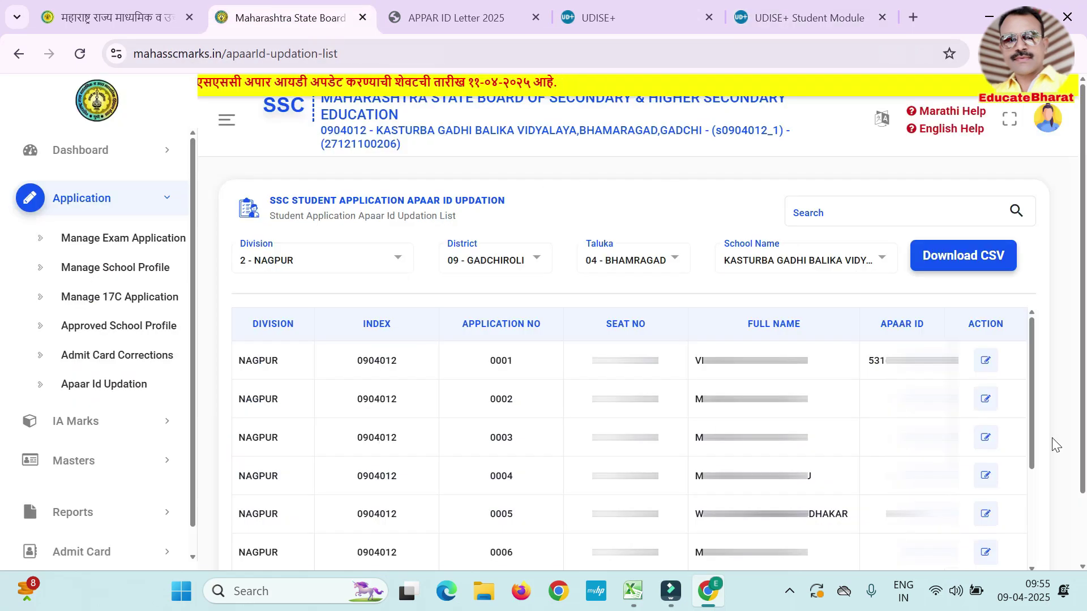
click(986, 400)
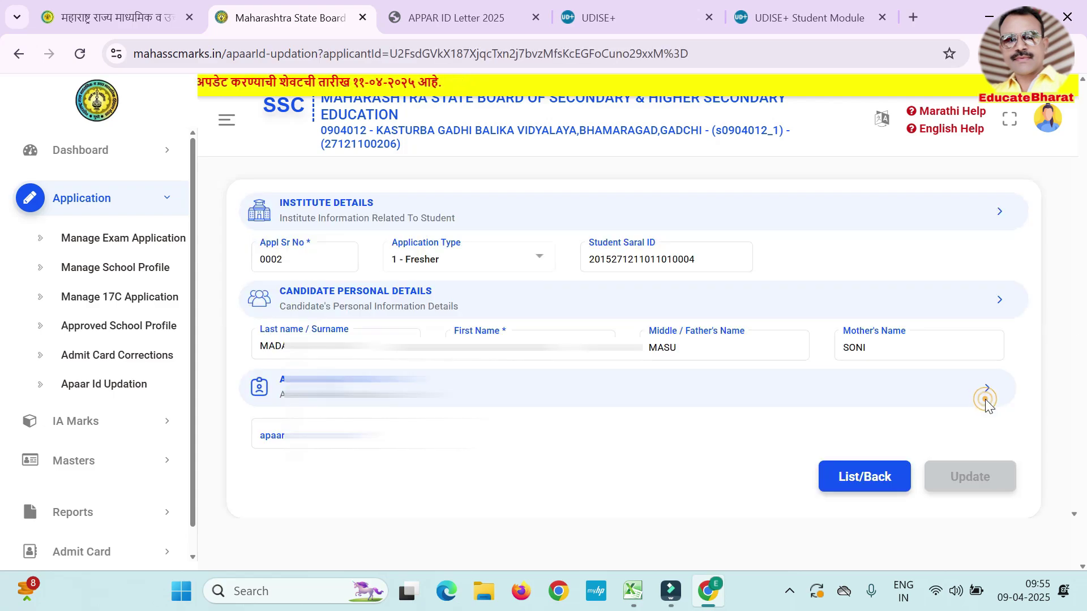
click(278, 437)
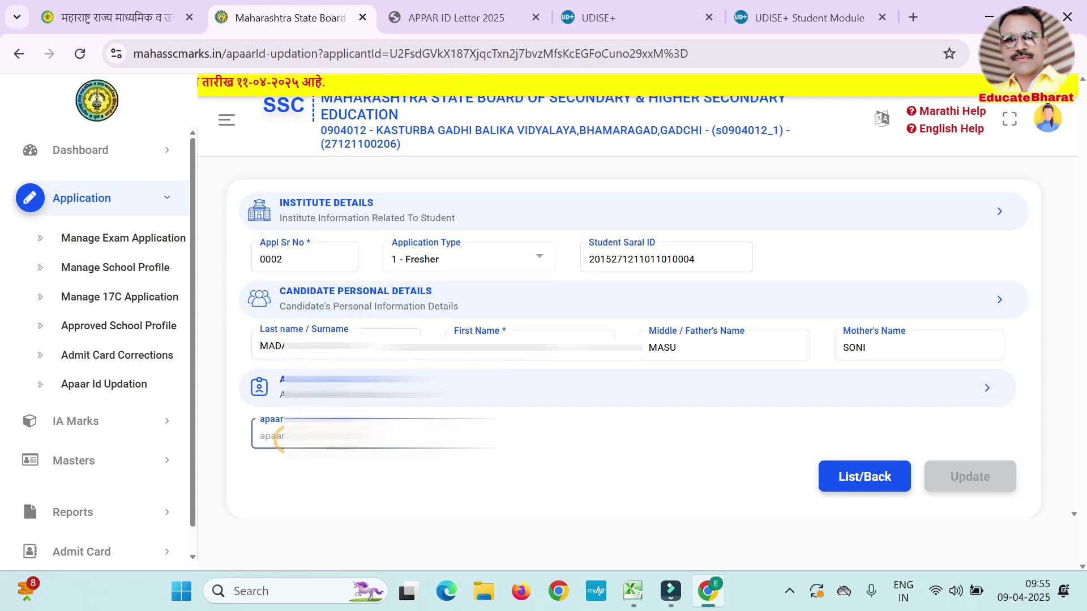
key(ctrl+v)
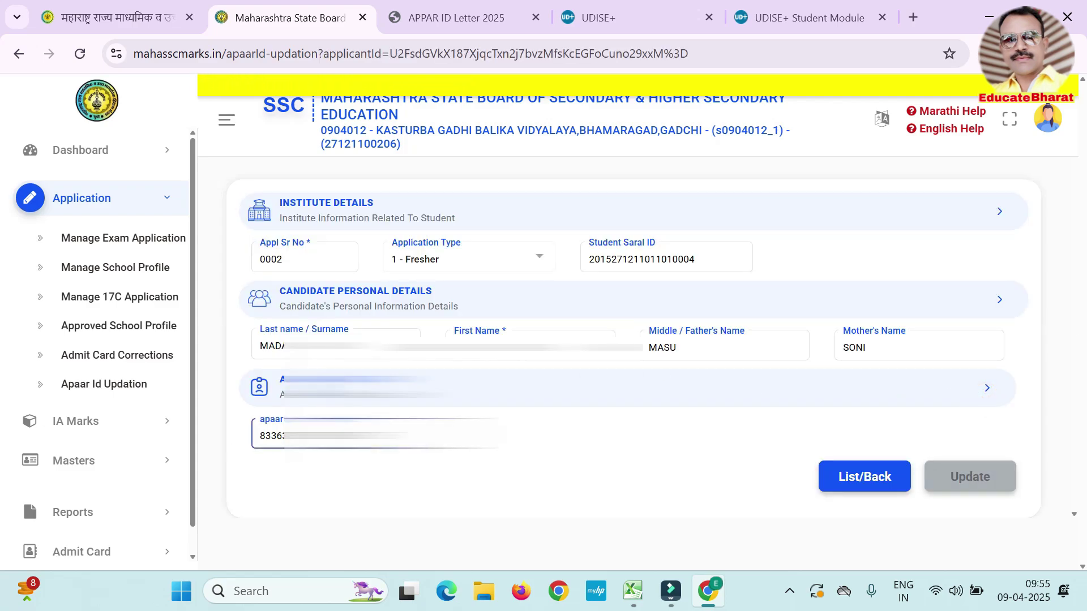
click(986, 481)
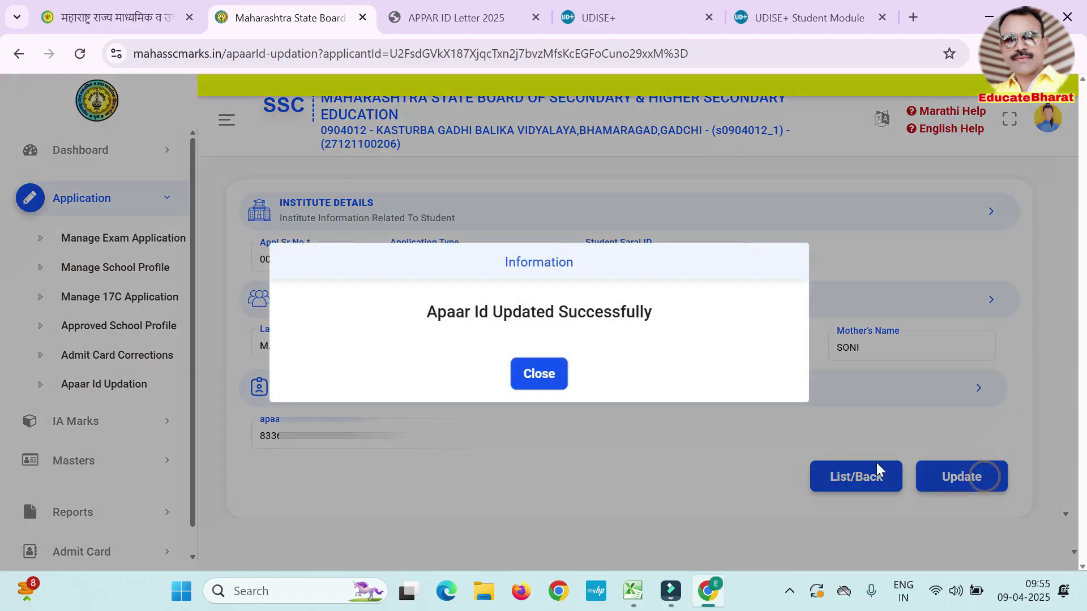
click(526, 378)
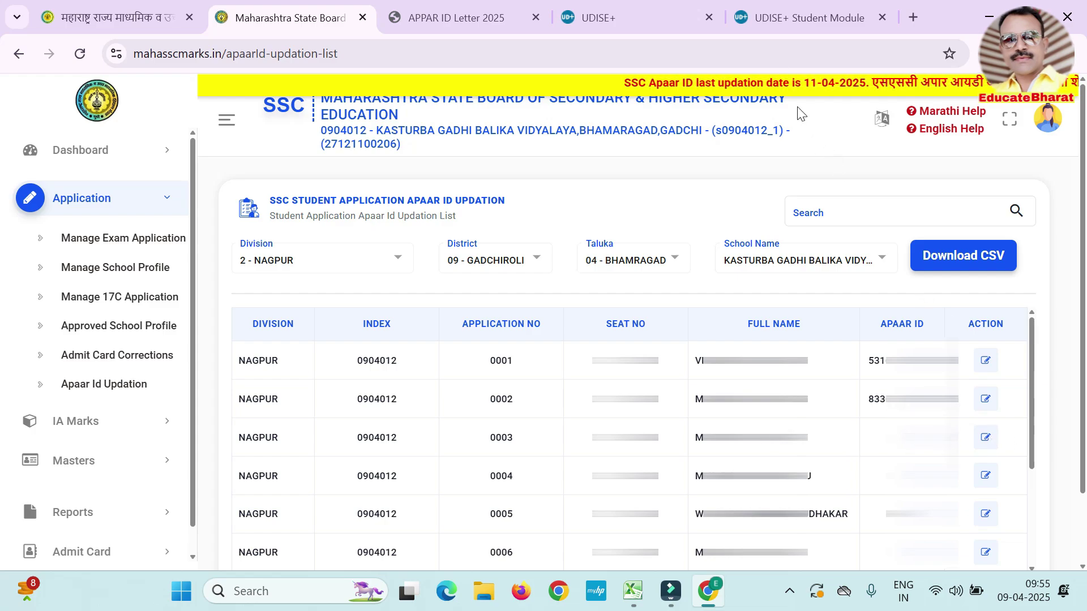
Copy the third listed SSC student's APAAR ID from UDISE+ and update the matching application on the board portal
click(795, 18)
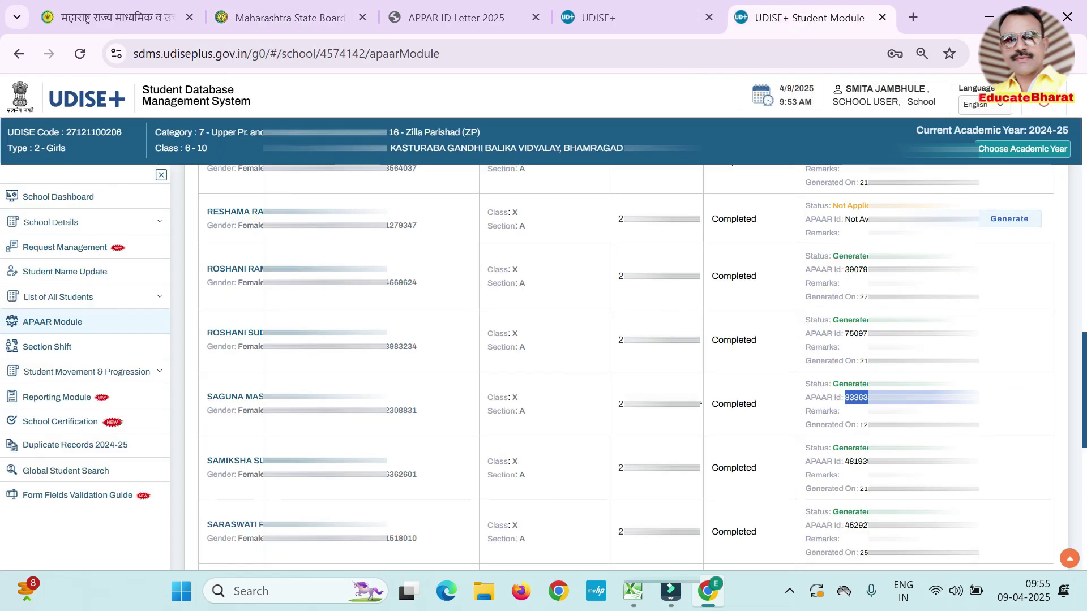
scroll(848, 358, up, 10)
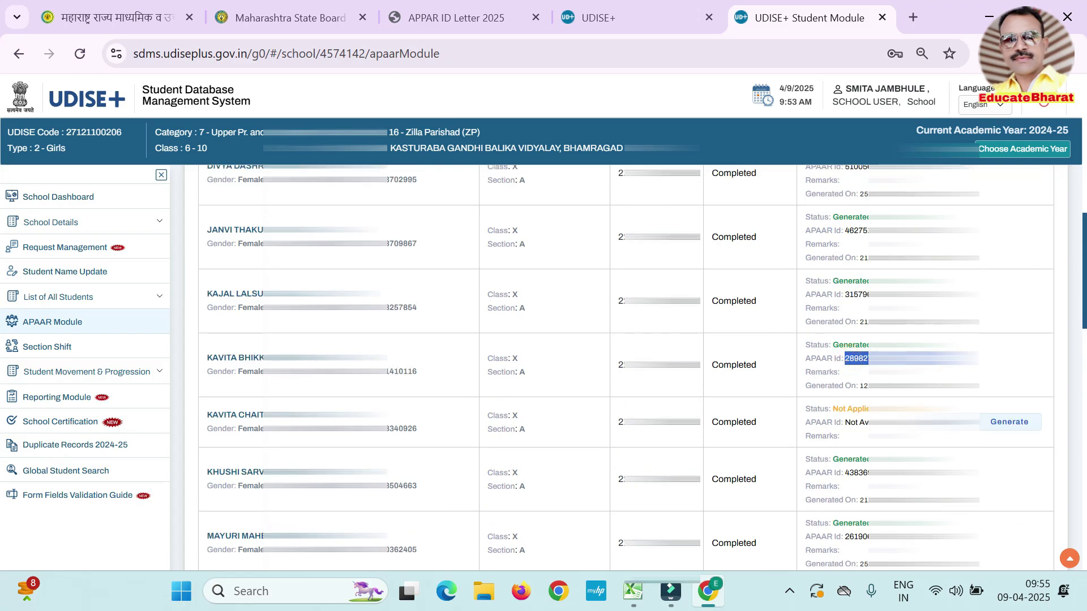
click(292, 21)
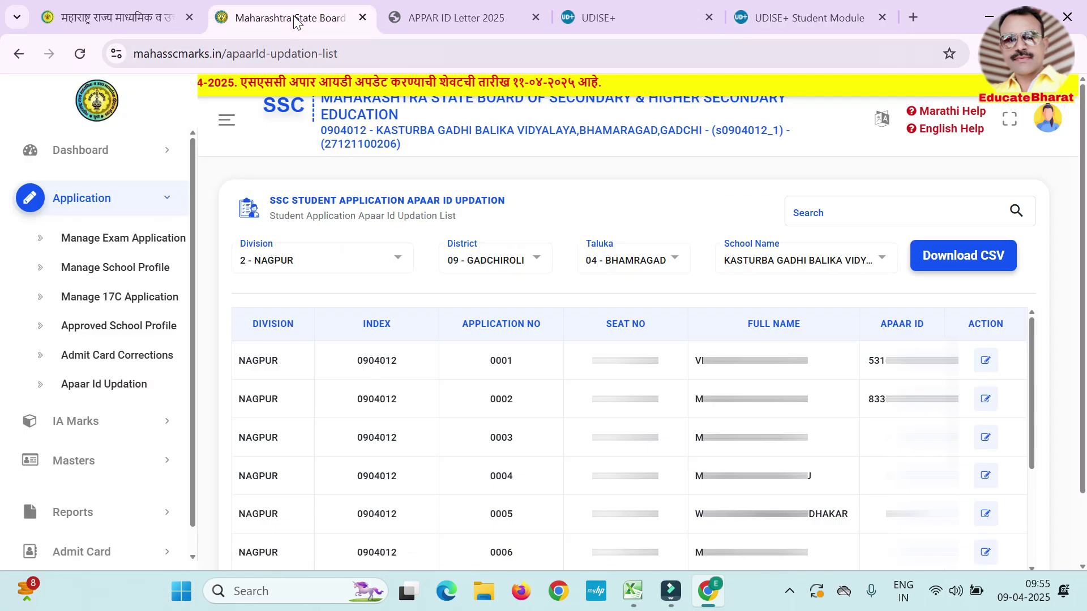
click(986, 438)
click(263, 436)
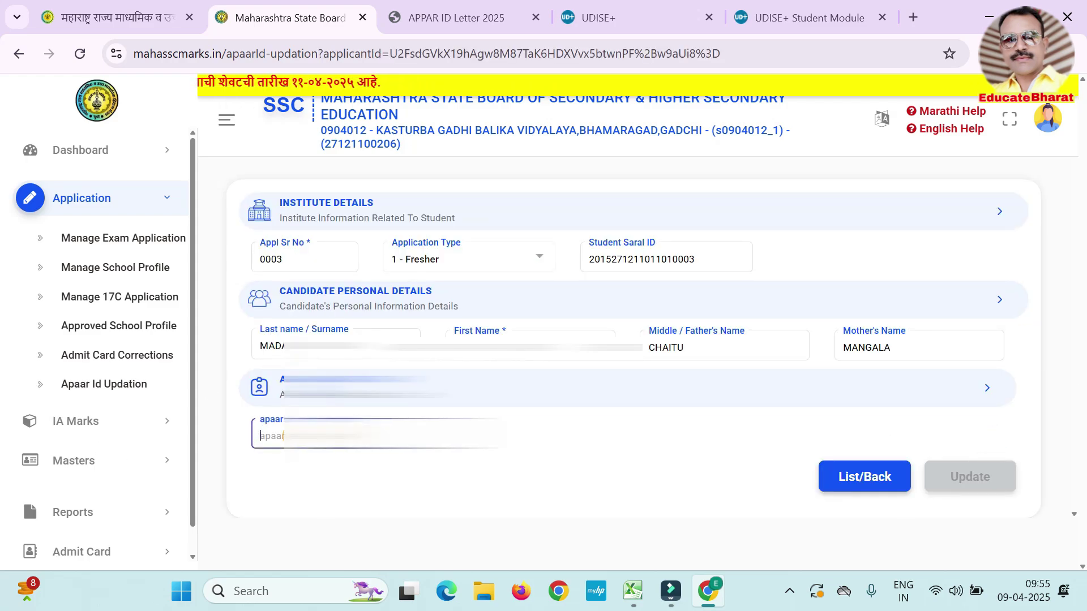
key(ctrl+v)
click(969, 486)
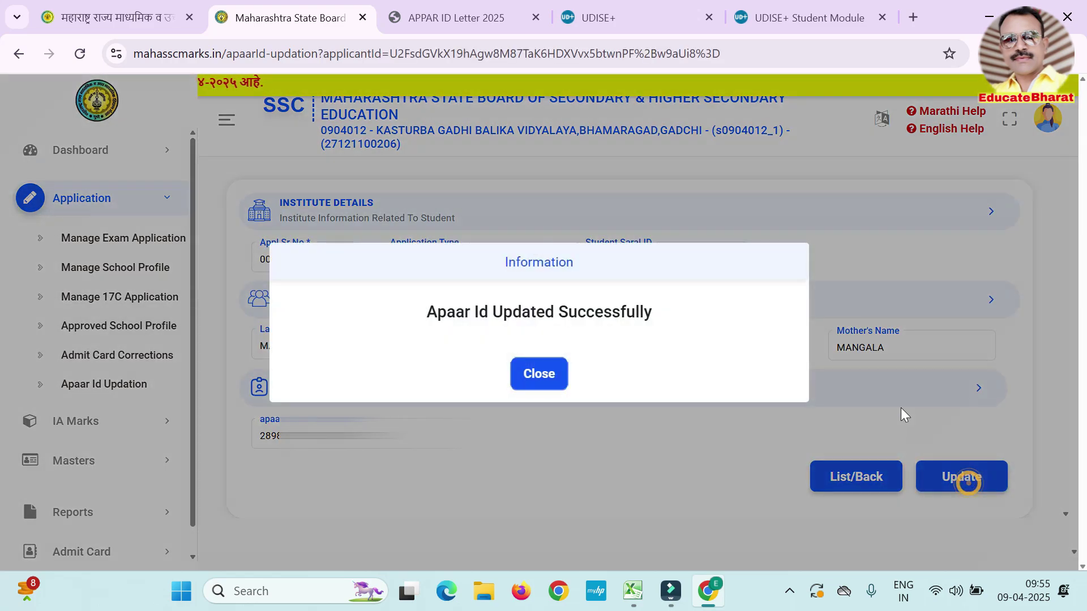
click(531, 378)
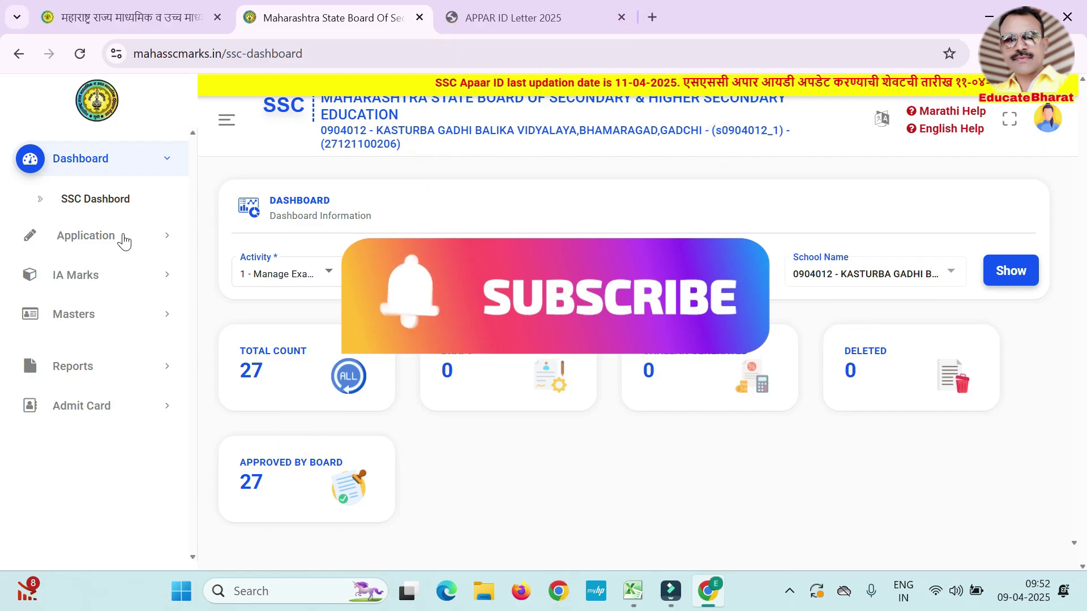
Show the Application options from the SSC dashboard of the board portal
click(121, 236)
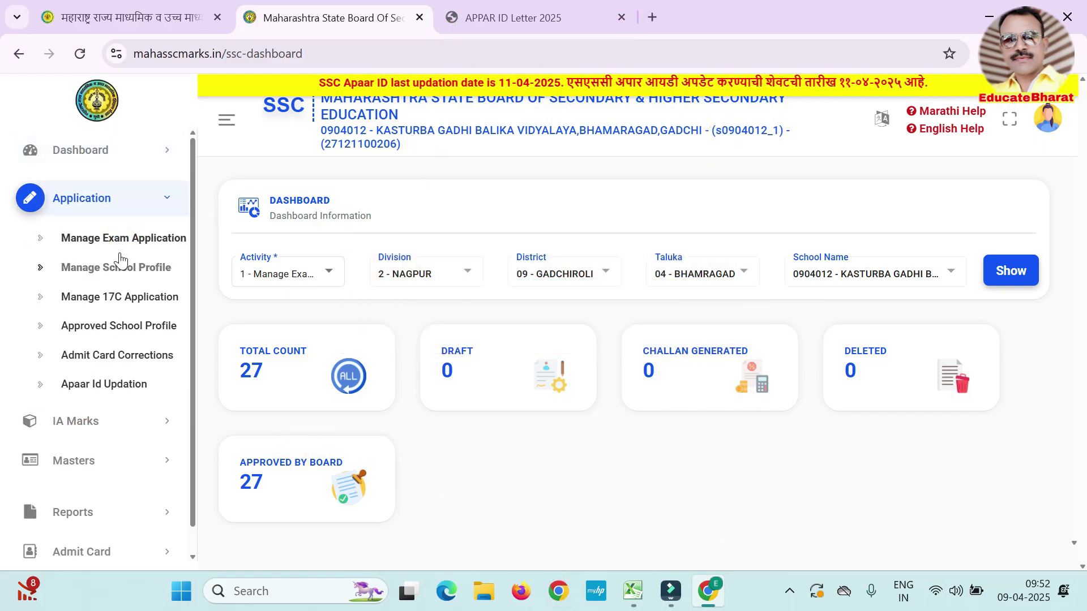